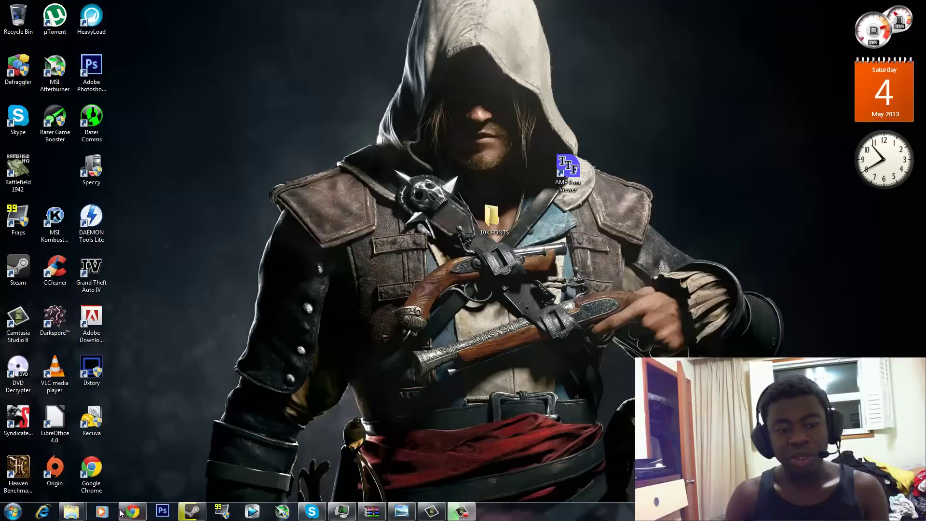
Review the font pack's torrent page and its 10,000 font count, and confirm the Fonts torrent finished in uTorrent.
left_click(142, 516)
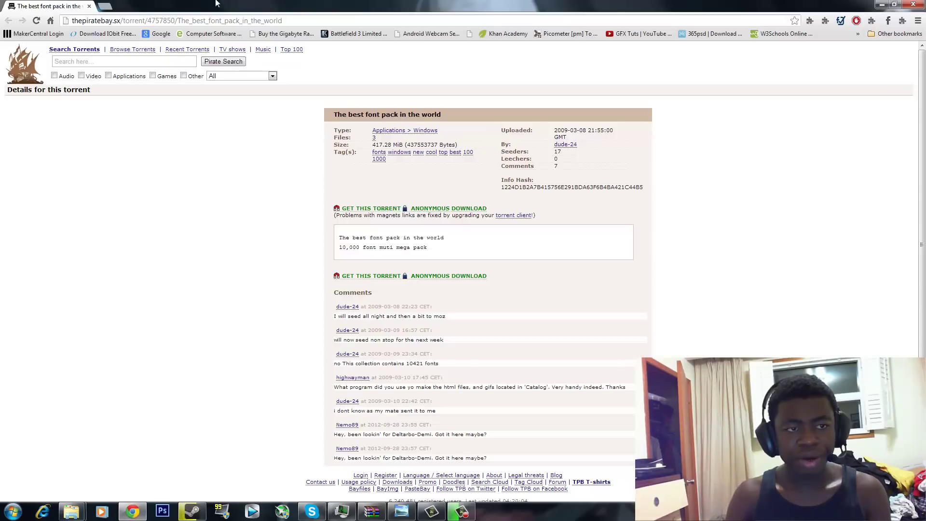
triple_click(353, 114)
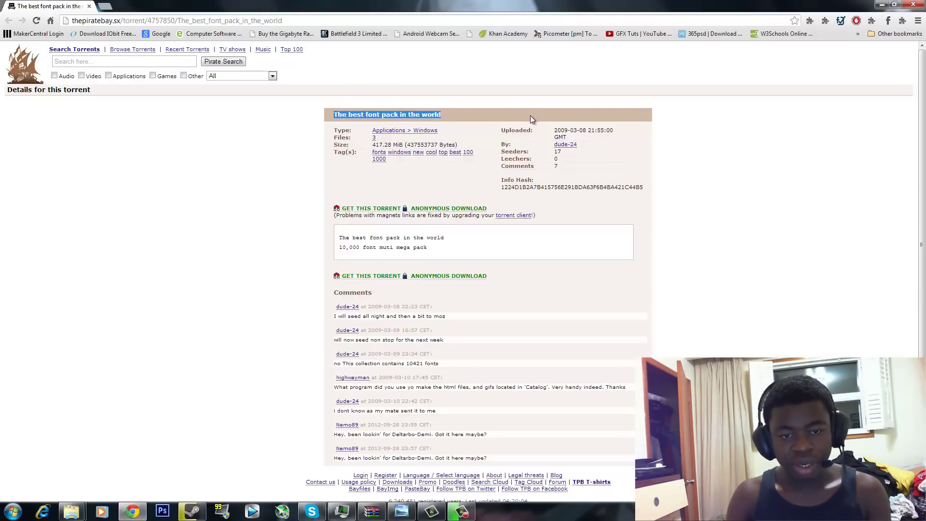
left_click_drag(339, 247, 365, 247)
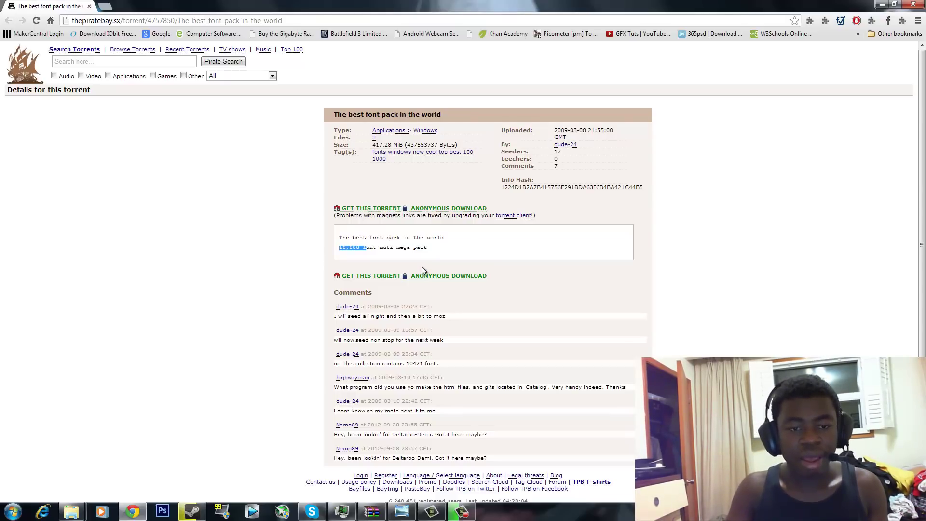
left_click(409, 255)
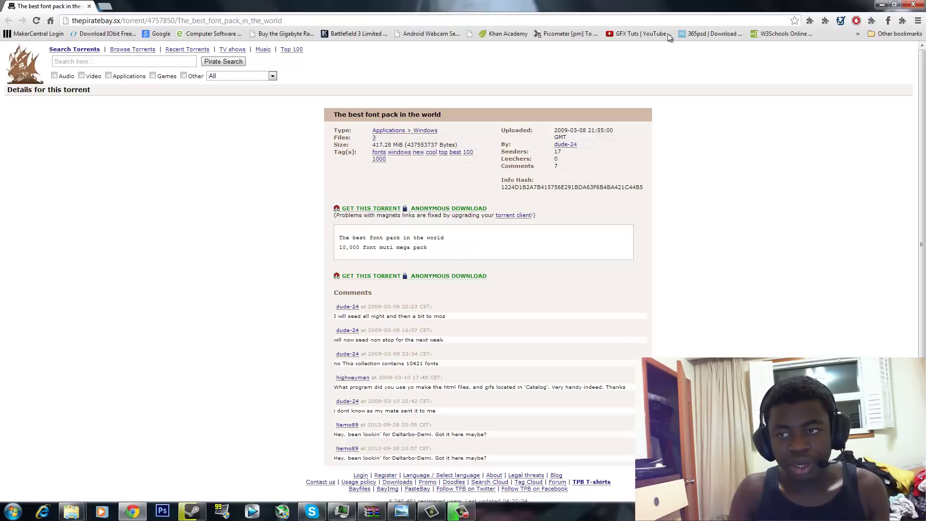
left_click(881, 5)
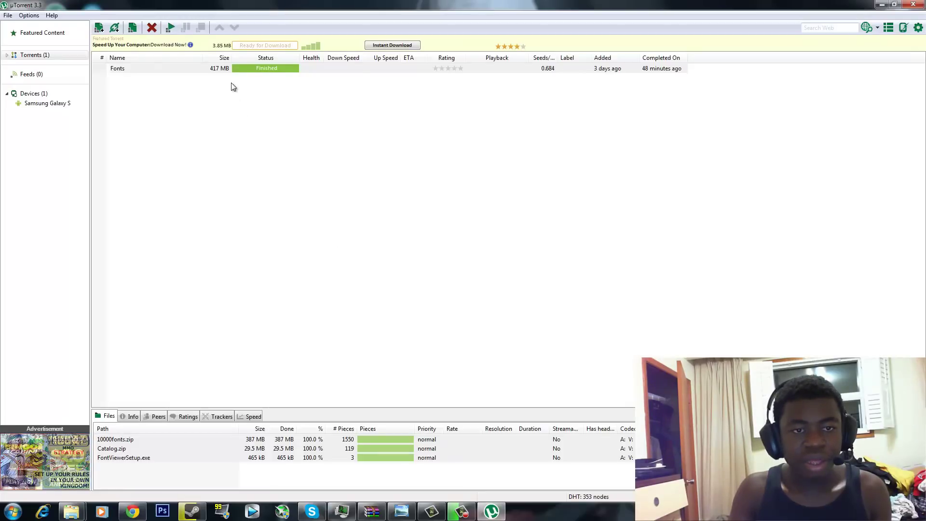
left_click(250, 71)
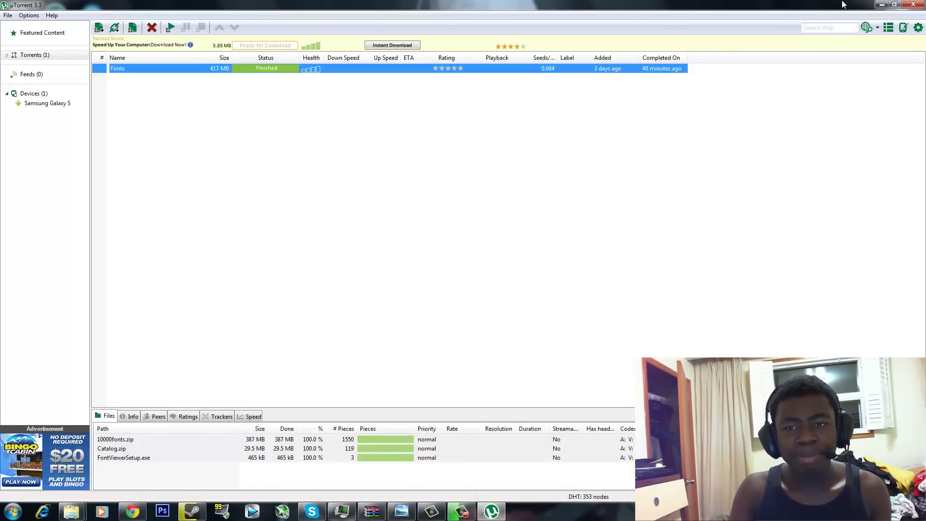
left_click(886, 5)
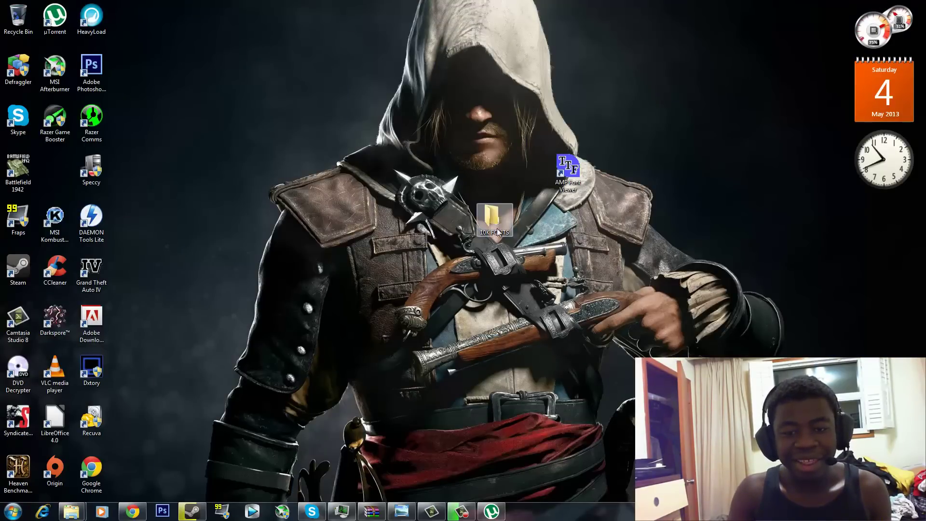
Open 10K FONTS and the downloaded Fonts torrent folder, docked left and right halves.
left_click_drag(492, 216, 347, 166)
double_click(345, 166)
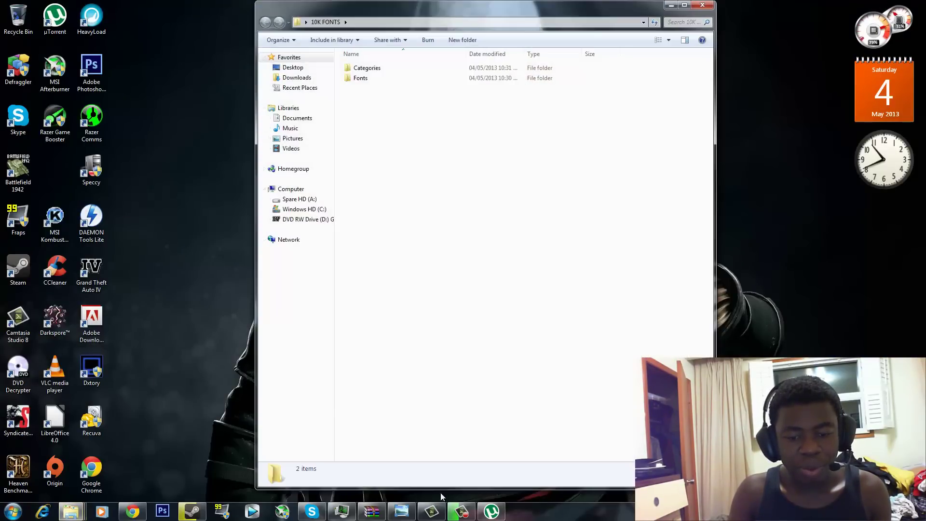
left_click(491, 513)
double_click(140, 70)
left_click(418, 274)
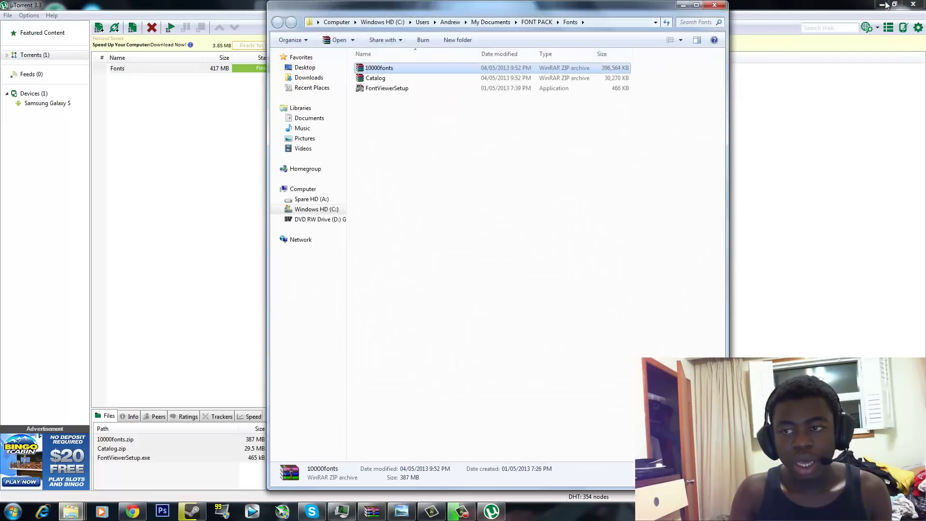
left_click(913, 4)
left_click_drag(443, 9, 925, 9)
left_click_drag(381, 8, 0, 9)
Open 10000fonts in WinRAR on the right half, with 10K FONTS' Fonts folder selected on the left.
left_click(590, 68)
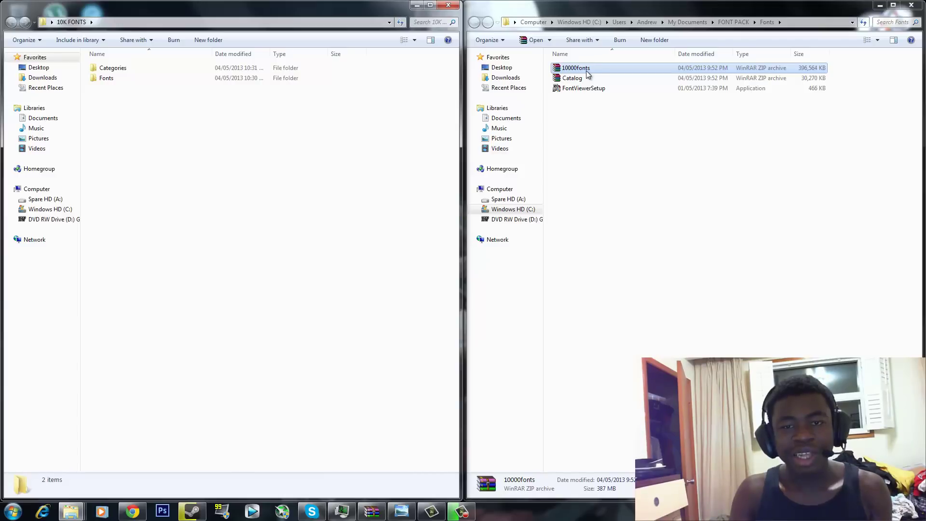
double_click(575, 68)
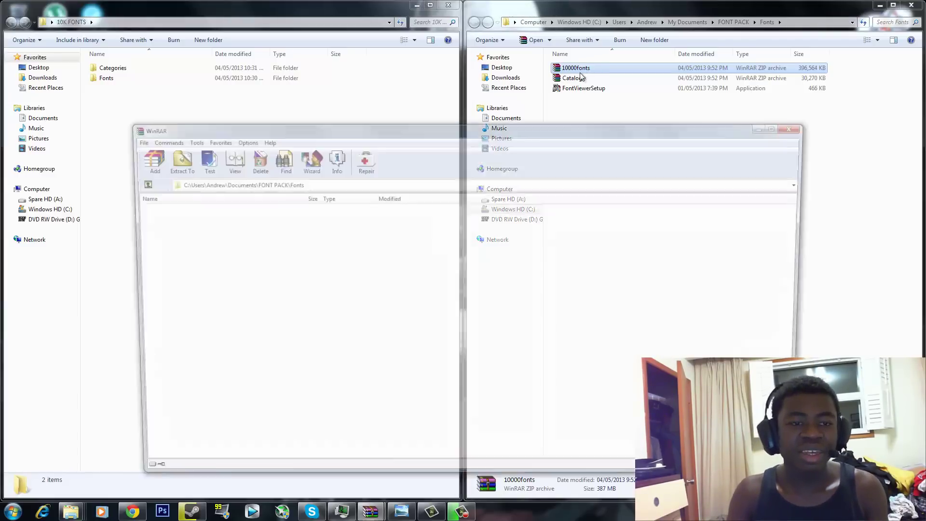
left_click_drag(321, 128, 925, 78)
left_click_drag(295, 44, 322, 342)
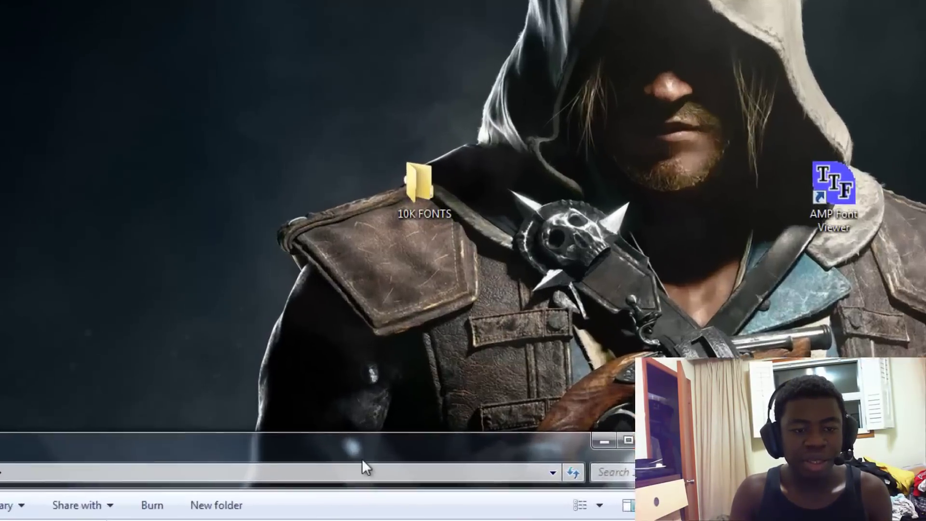
left_click_drag(318, 309, 0, 96)
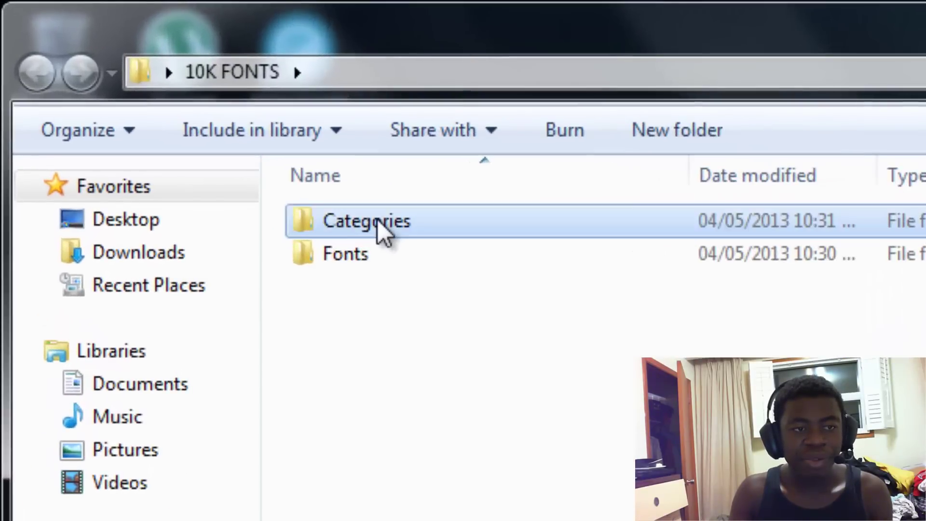
left_click(115, 68)
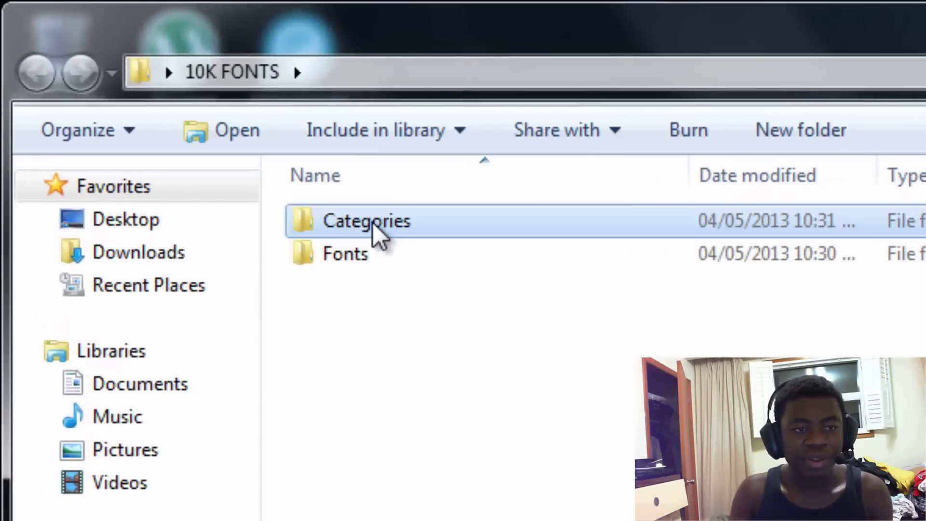
left_click(358, 252)
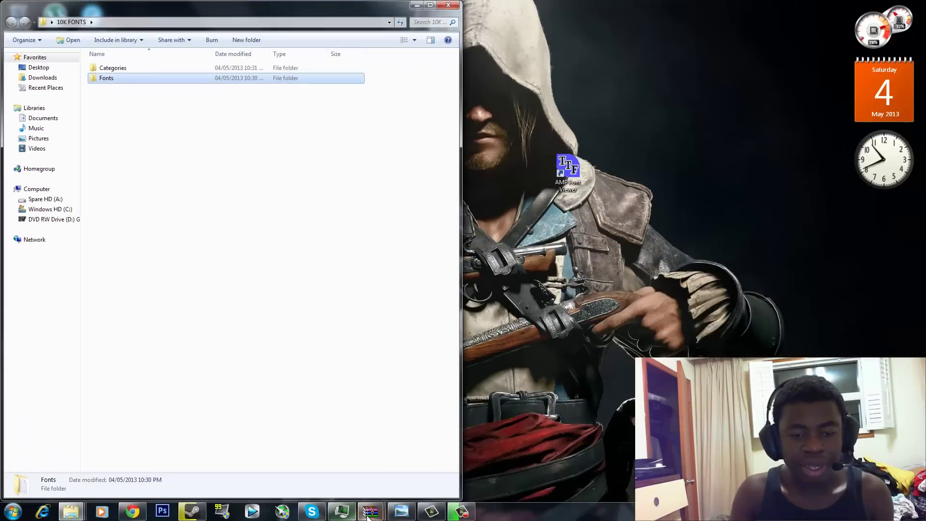
Copy all letter font folders from 10000fonts.zip into the 10K FONTS Fonts folder.
mouse_move(369, 512)
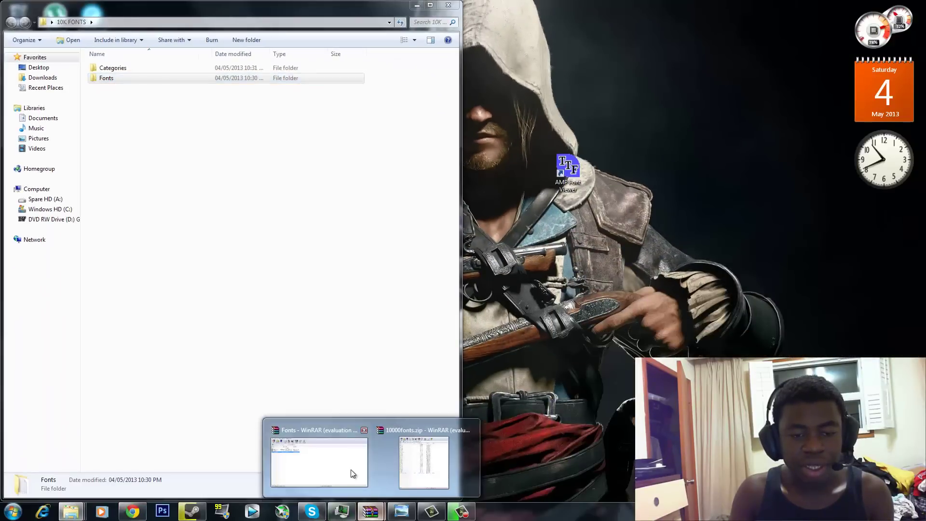
left_click(341, 462)
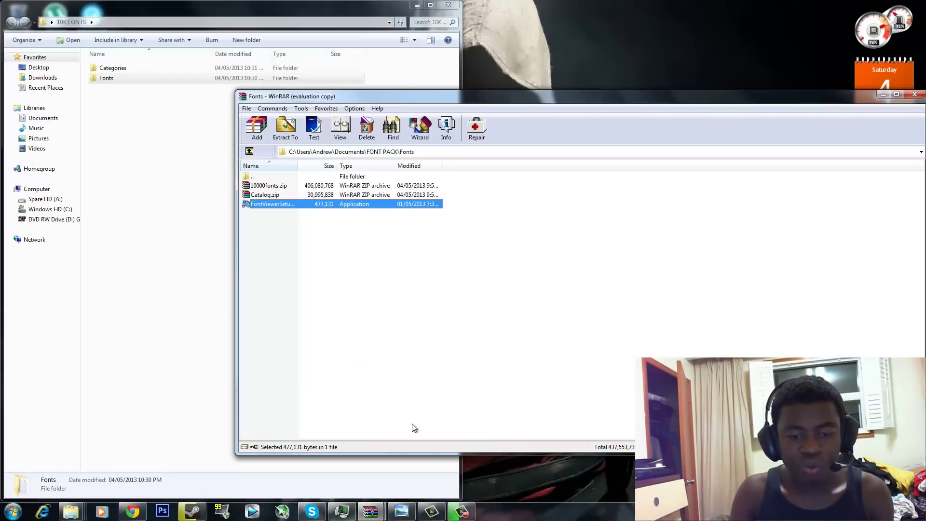
mouse_move(371, 511)
left_click(415, 484)
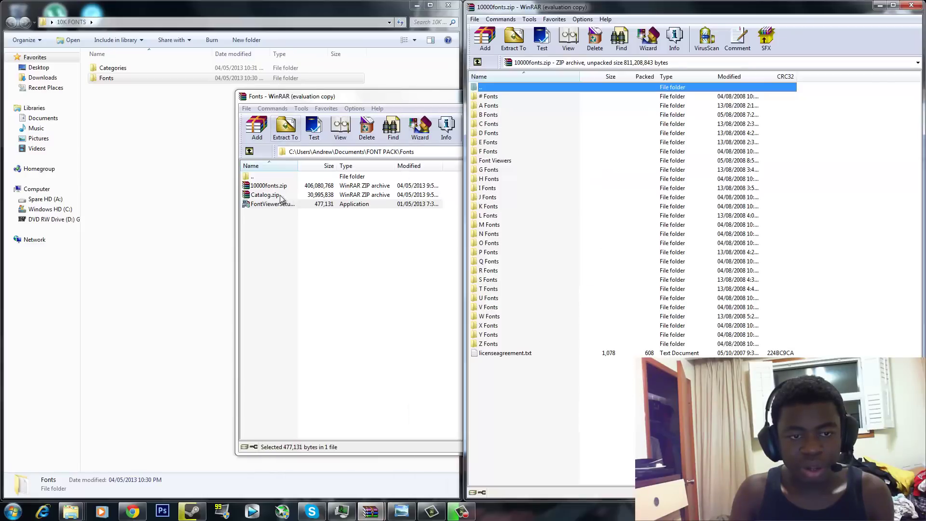
left_click_drag(548, 409, 543, 162)
left_click_drag(183, 116, 561, 199)
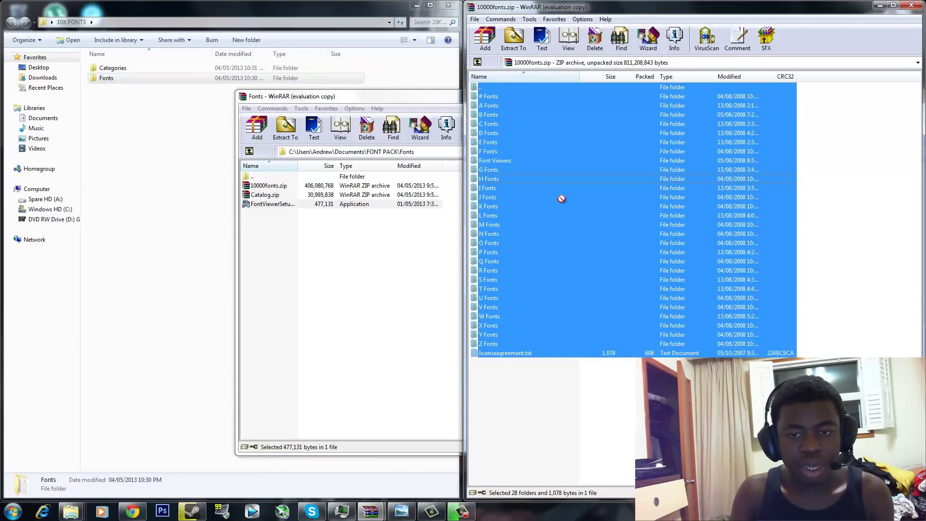
Extract every file from Catalog.zip into the Categories folder.
left_click(913, 6)
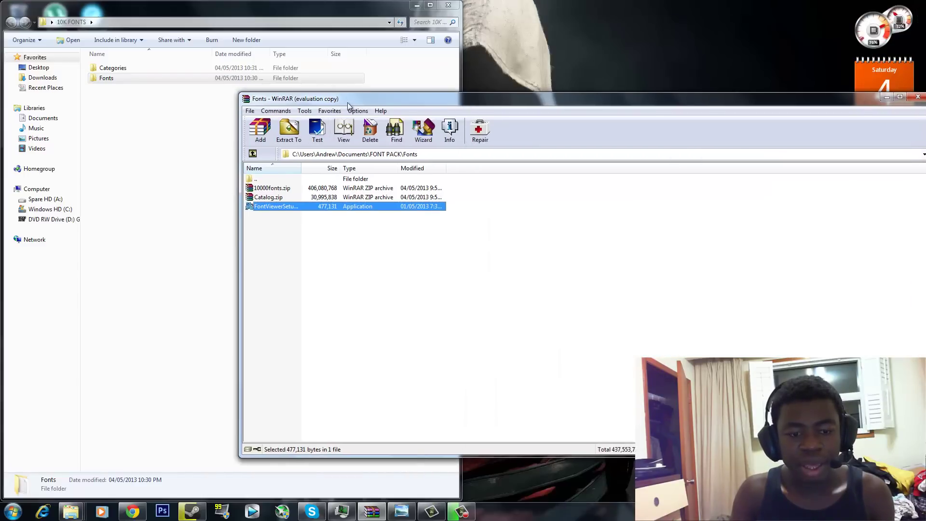
left_click_drag(337, 96, 925, 118)
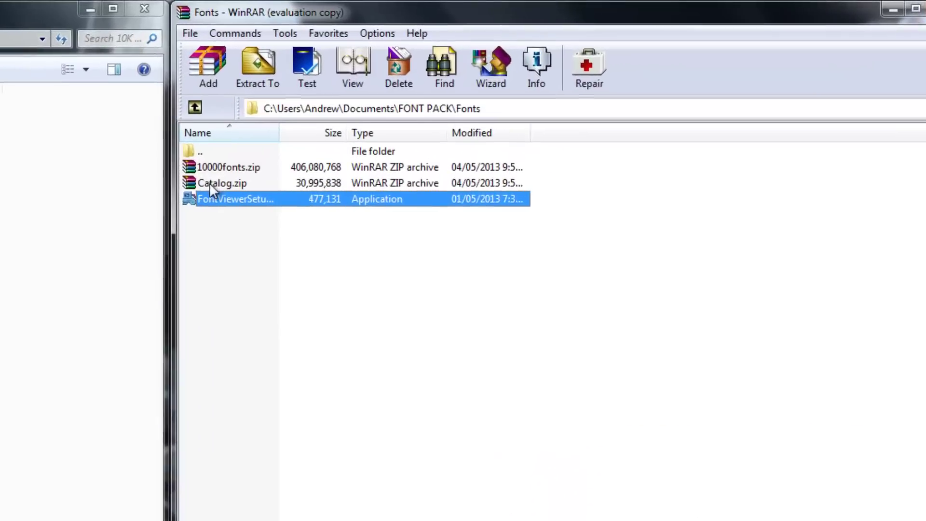
double_click(403, 132)
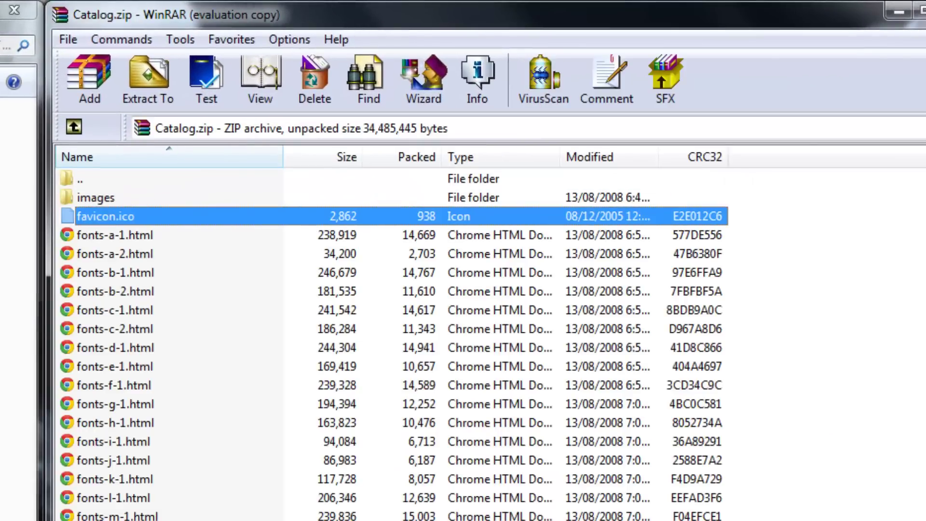
left_click_drag(111, 520, 111, 174)
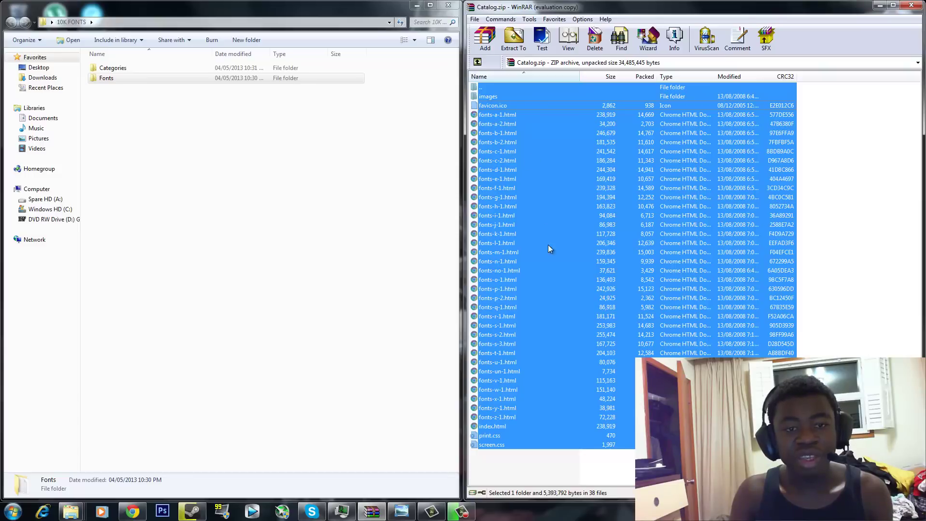
left_click_drag(549, 254, 472, 224)
left_click_drag(236, 127, 507, 115)
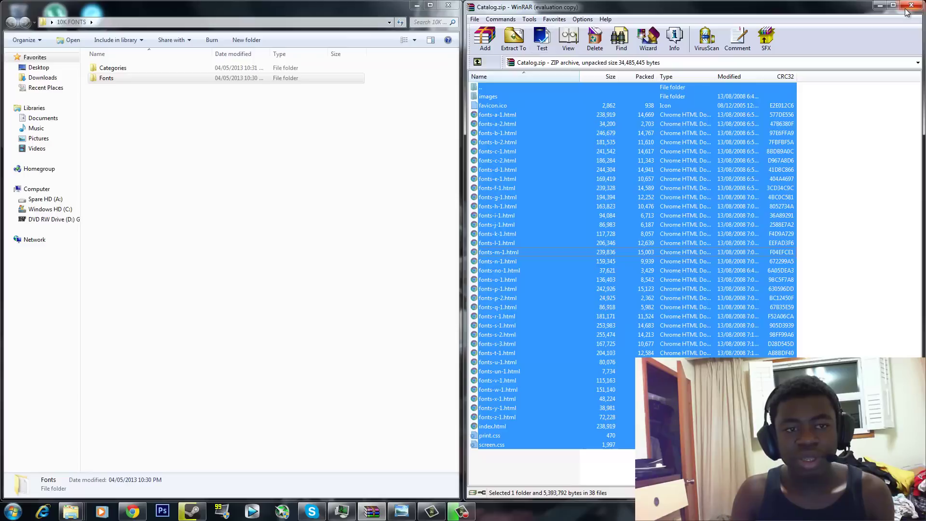
Select the FontViewerSetup installer in the downloaded Fonts folder and close WinRAR.
left_click(477, 63)
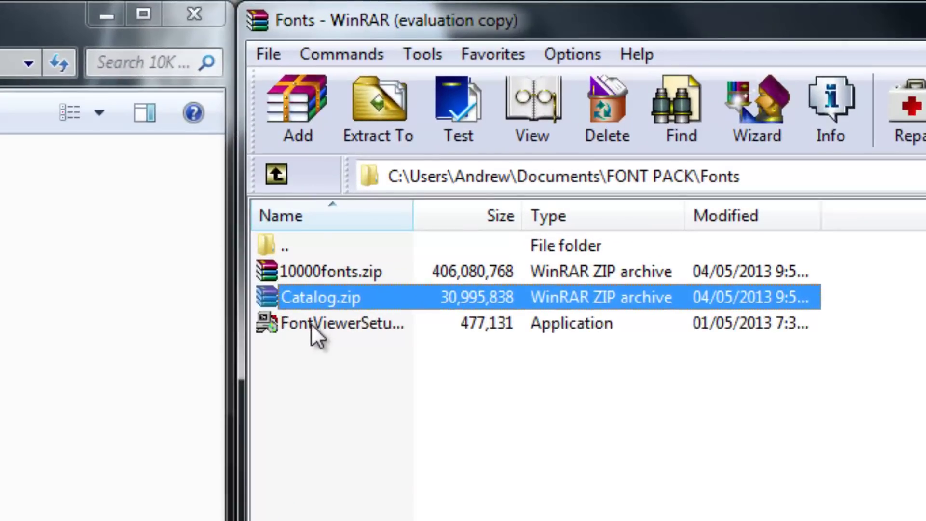
left_click(310, 323)
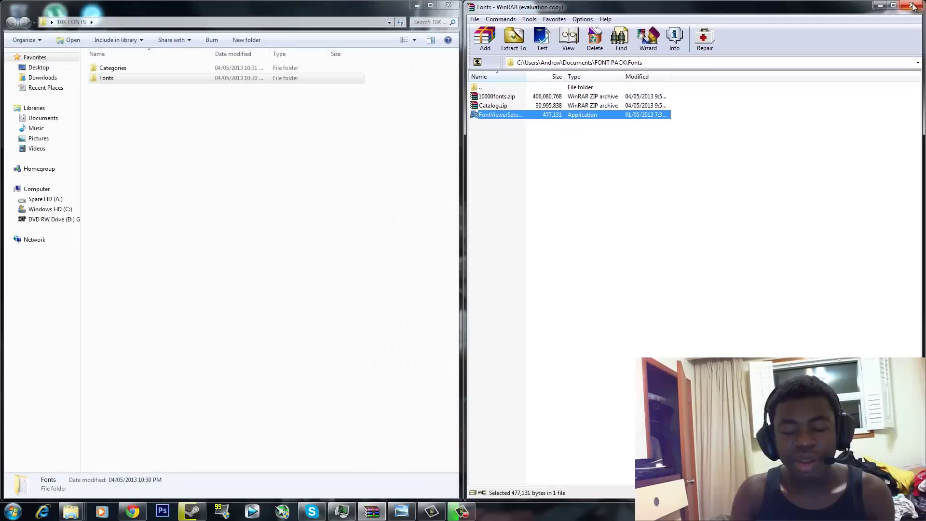
left_click(913, 6)
Close the 10K FONTS window and open C:\Windows\Fonts from AMP Font Viewer's File menu.
left_click(448, 4)
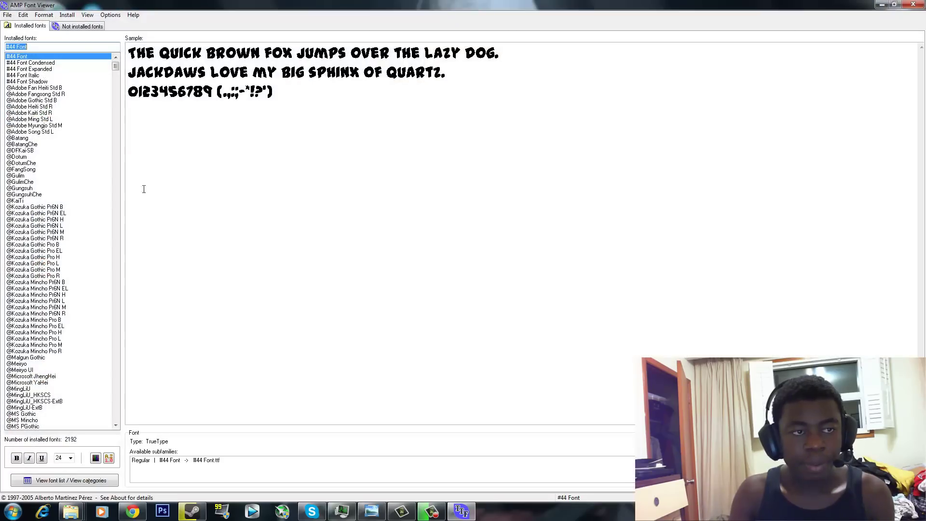
key("super+Right")
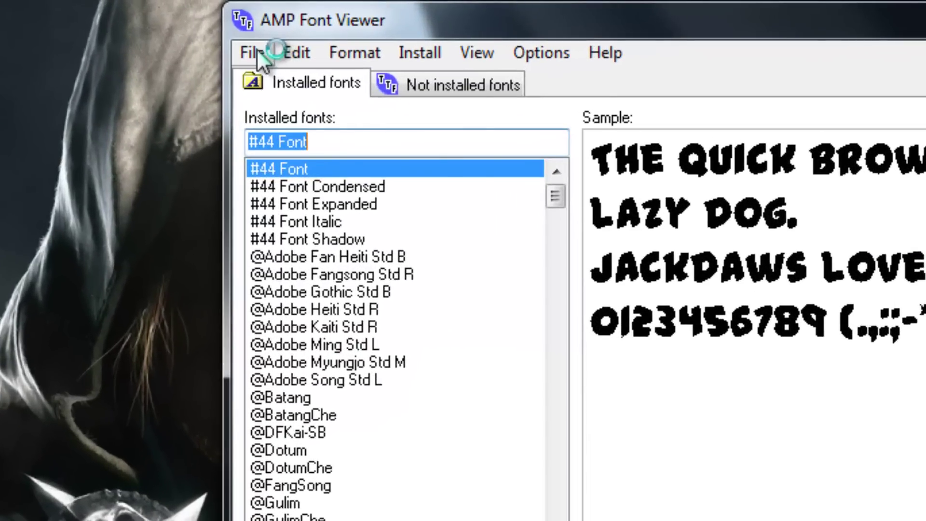
left_click(475, 18)
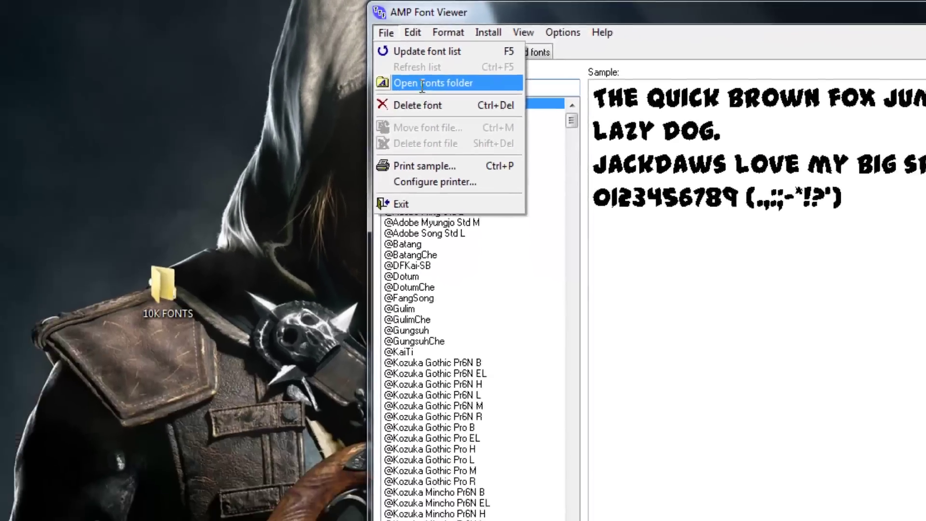
left_click(294, 136)
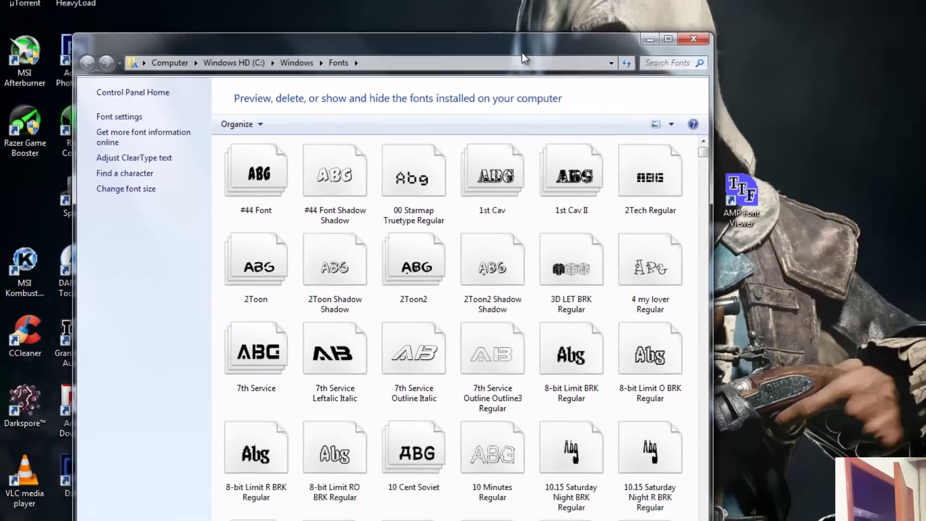
Snap the Windows Fonts window right and the 10K FONTS window left.
key("super+Right")
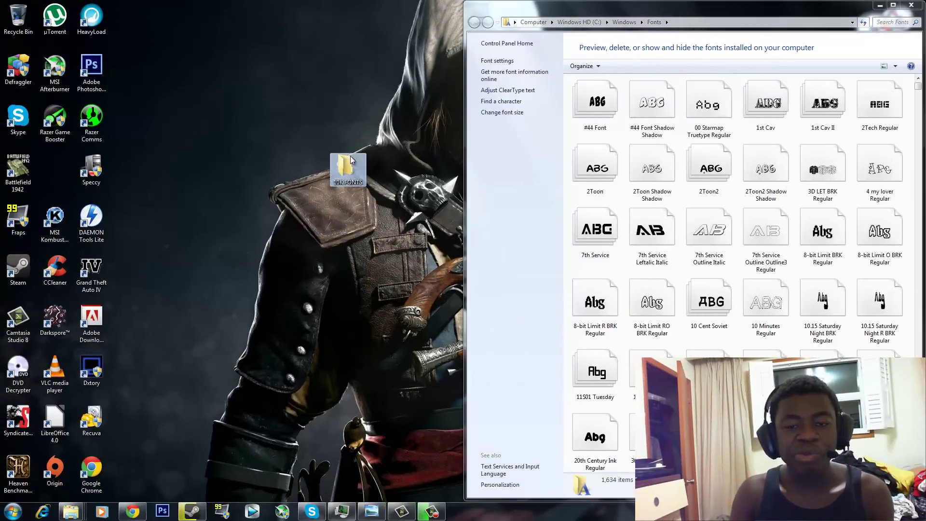
double_click(350, 163)
left_click(284, 319)
left_click_drag(285, 302, 231, 145)
key("super+Left")
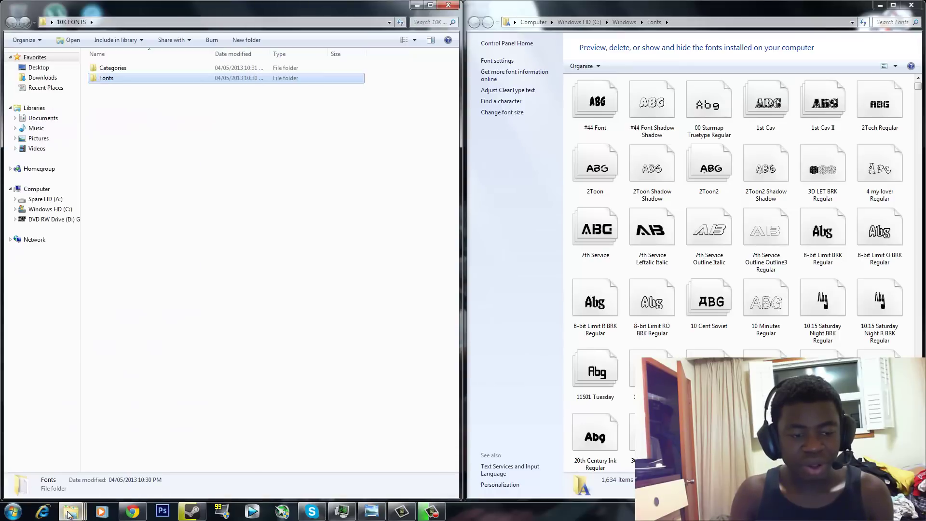
Minimize the FONT PACK window, dock the 10K FONTS Fonts window left and open D Fonts.
mouse_move(69, 514)
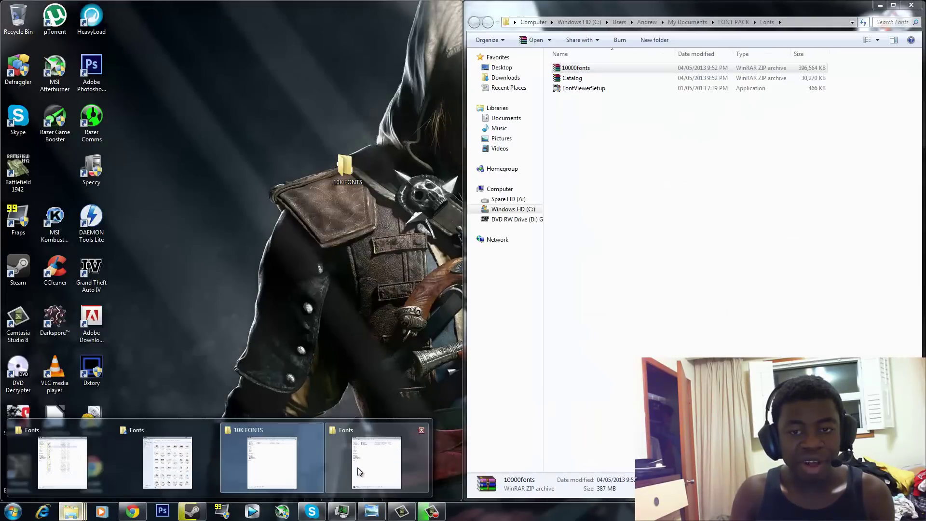
left_click(358, 467)
left_click(880, 5)
mouse_move(71, 515)
left_click(357, 463)
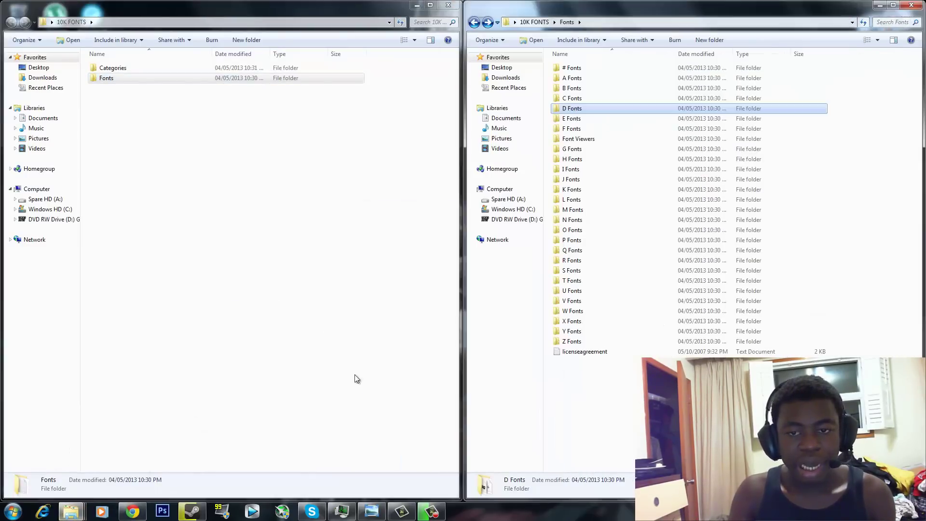
left_click_drag(663, 7, 1, 144)
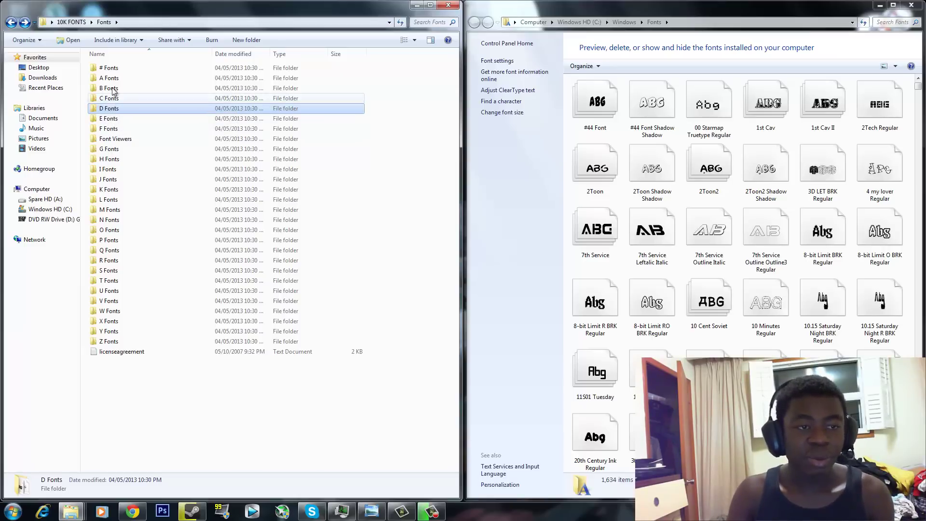
double_click(116, 110)
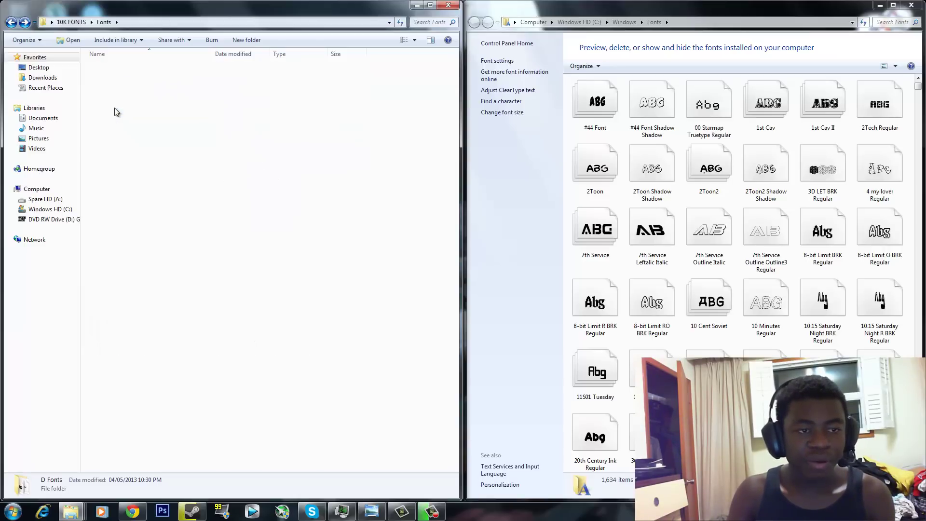
Reopen D Fonts and drop all 498 font files onto the Windows Fonts folder.
left_click(11, 23)
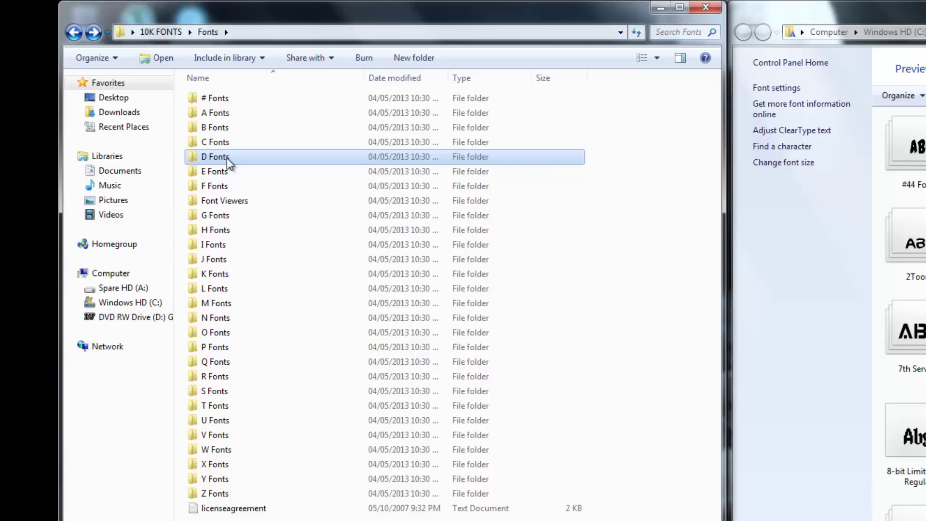
double_click(227, 158)
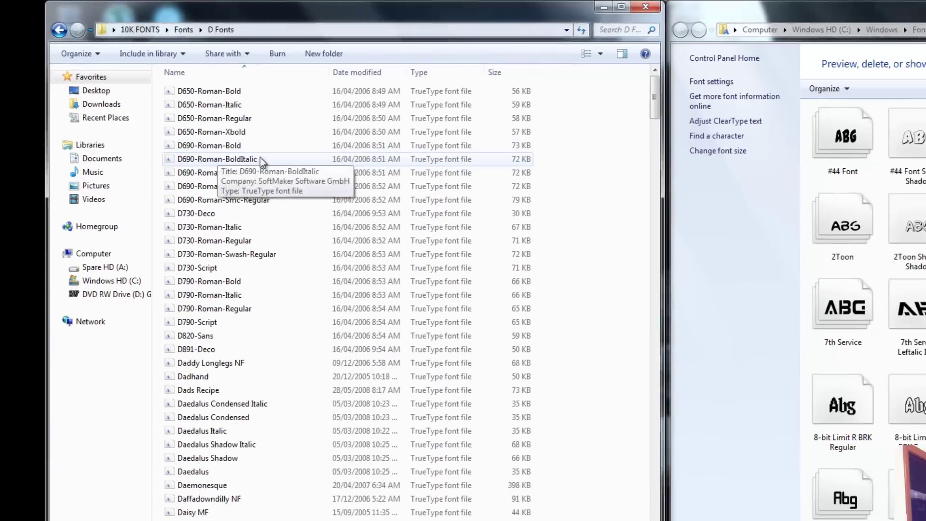
key("ctrl+a")
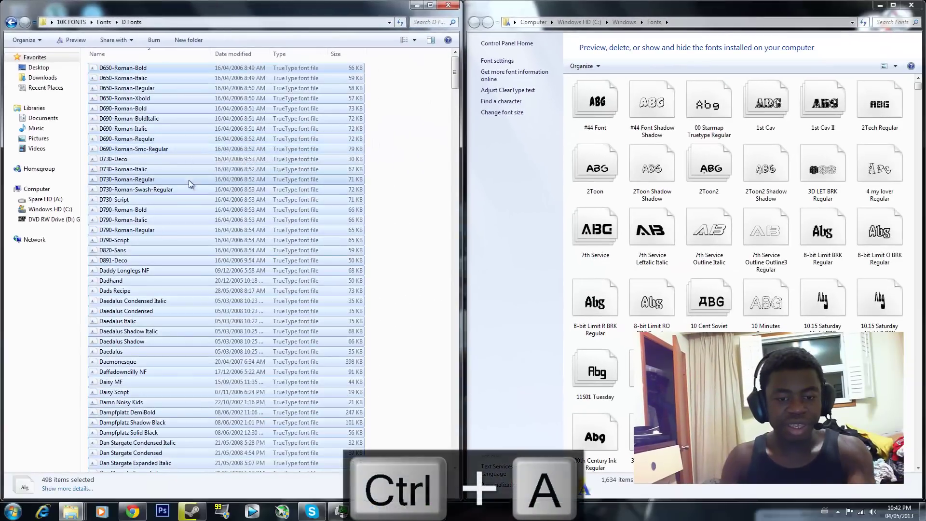
left_click(241, 162)
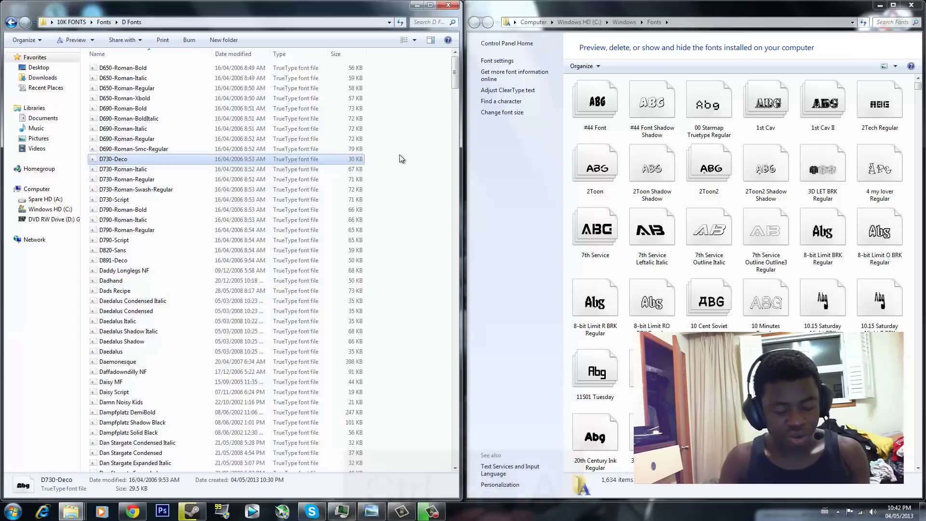
key("ctrl+a")
left_click_drag(289, 170, 673, 212)
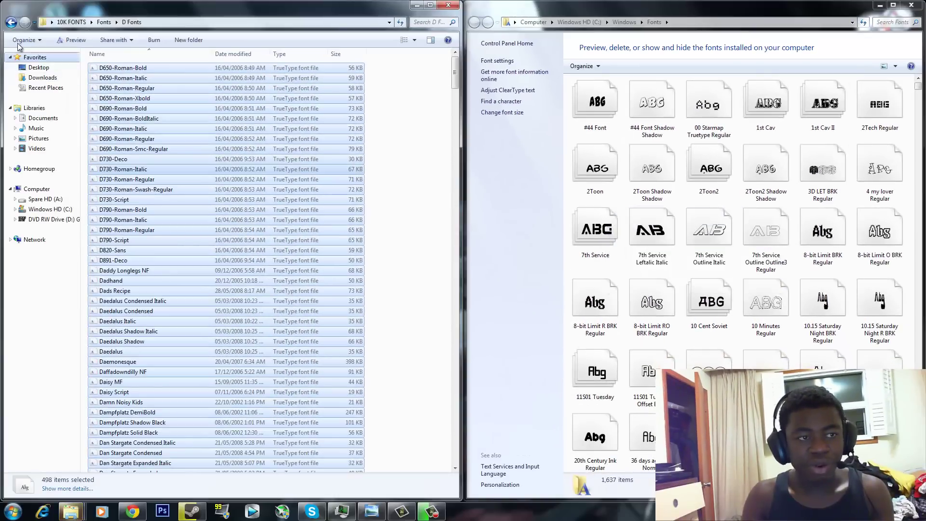
Install all 348 E Fonts files by dropping them onto the Windows Fonts folder.
left_click(11, 22)
double_click(121, 121)
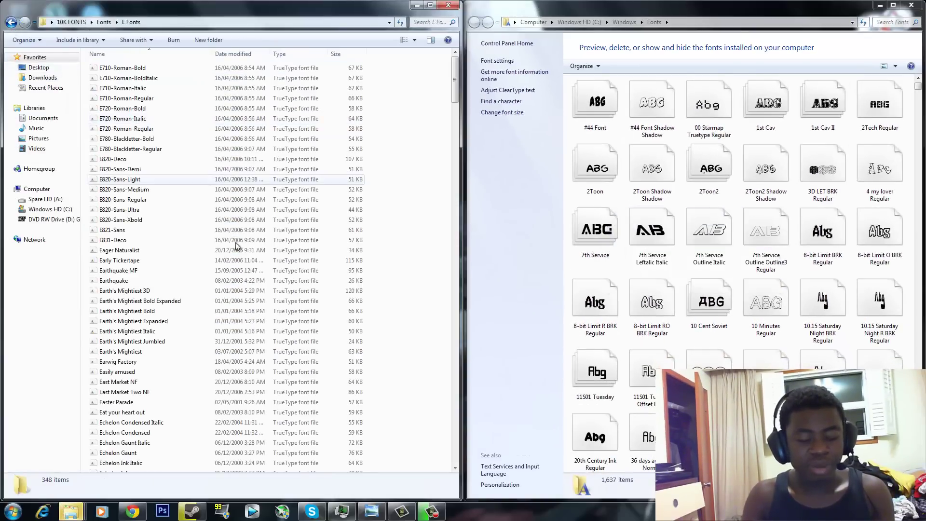
key("ctrl+a")
left_click_drag(277, 250, 629, 234)
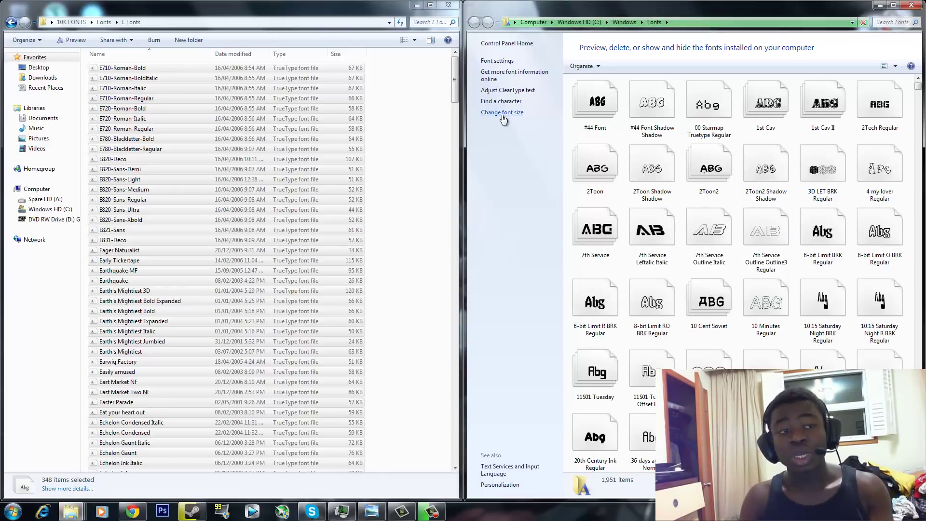
Drop the whole F Fonts folder onto Windows Fonts and dismiss the cannot-install error.
left_click(12, 22)
left_click_drag(120, 131, 601, 206)
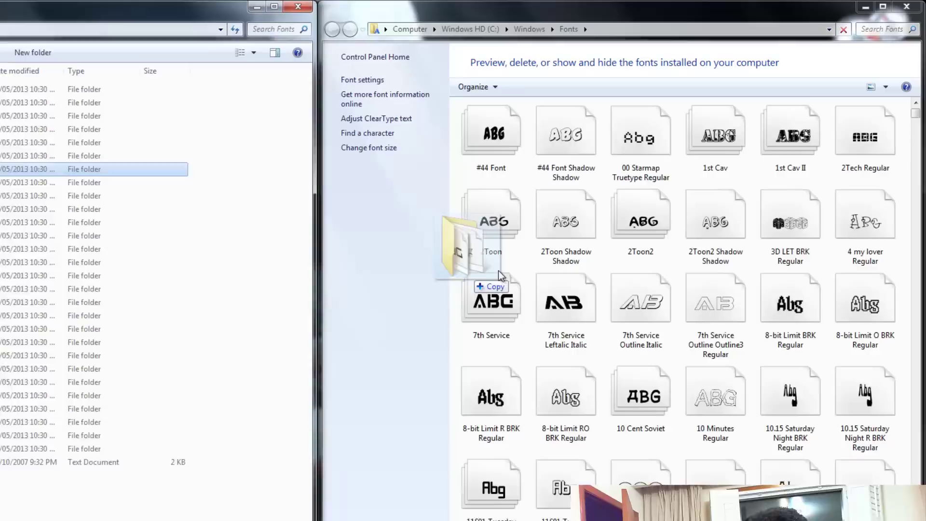
left_click_drag(499, 271, 497, 271)
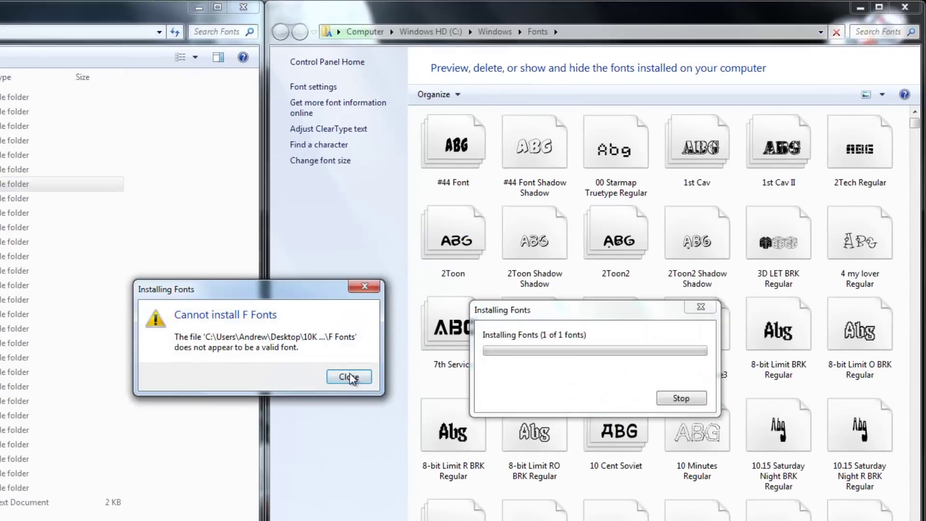
left_click(349, 376)
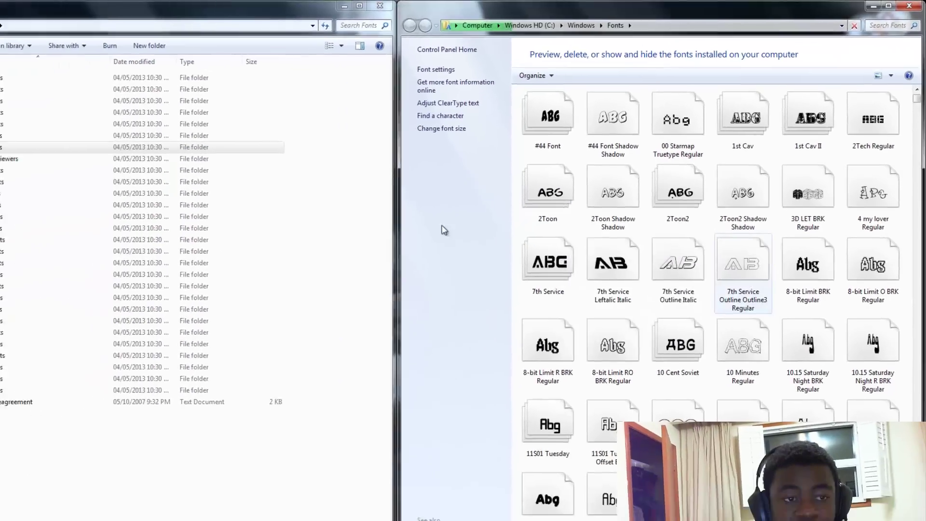
Install all 488 F Fonts files into Windows Fonts, then return to the letter folders.
left_click(34, 149)
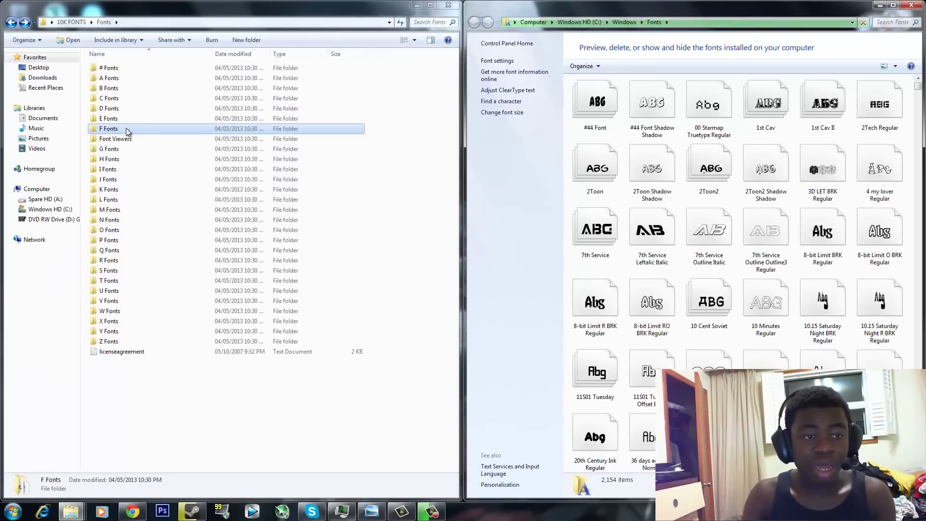
double_click(127, 131)
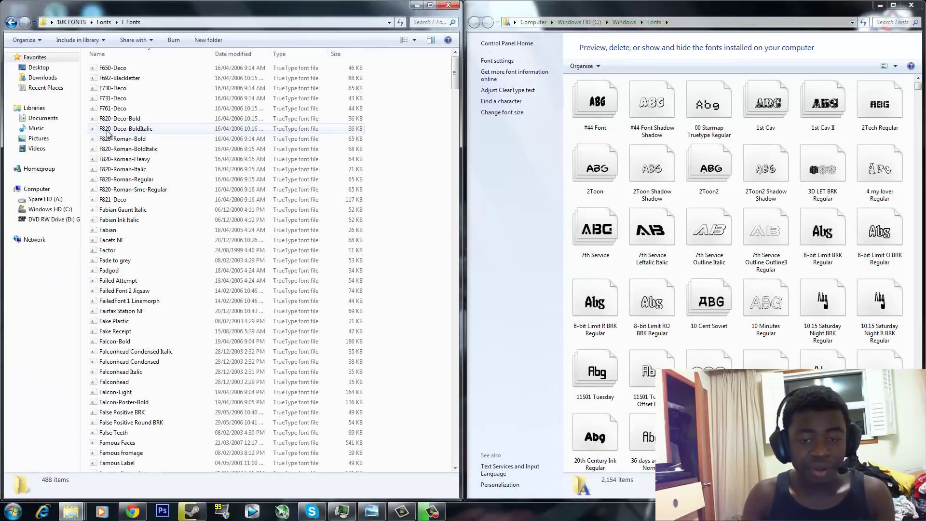
key("ctrl+a")
left_click_drag(110, 138, 621, 224)
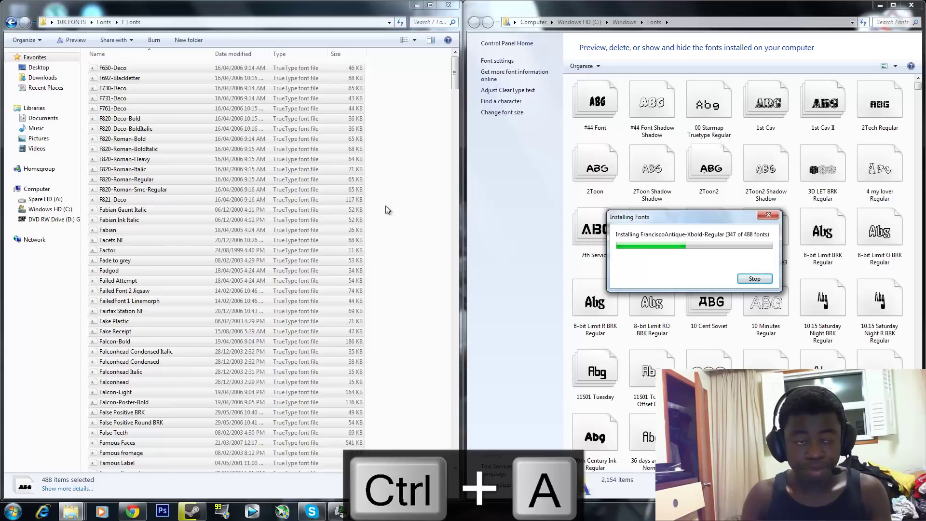
left_click(10, 22)
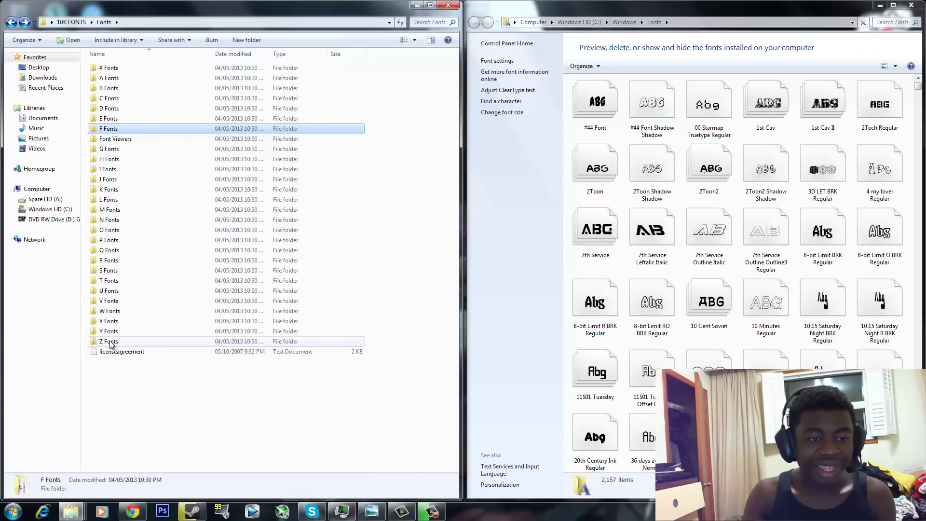
Browse the Font Viewers Macintosh and Windows subfolders, then return to the letter folders.
left_click(104, 139)
double_click(103, 139)
left_click(113, 68)
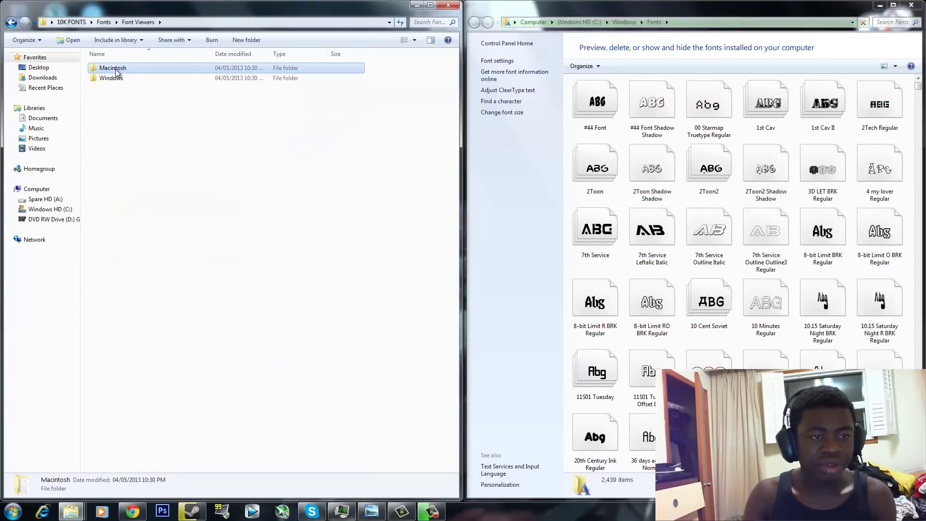
double_click(113, 68)
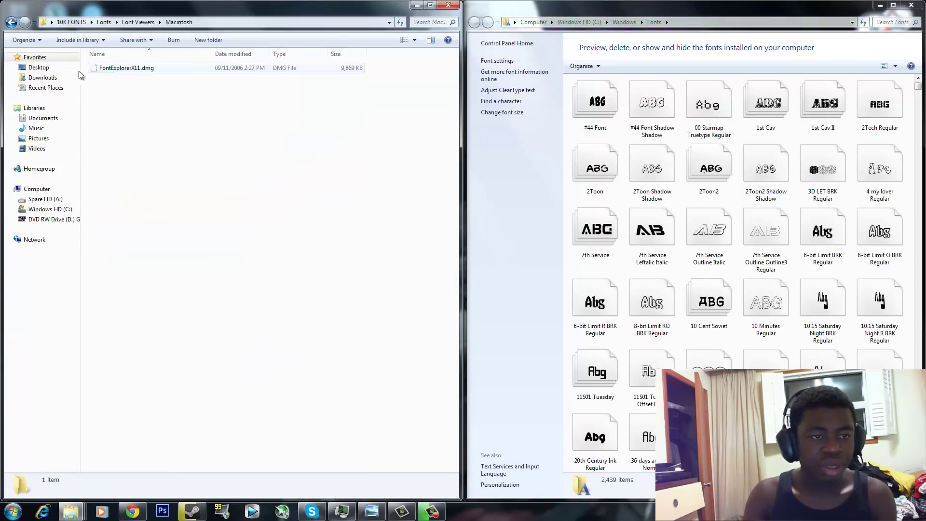
left_click(11, 22)
double_click(113, 78)
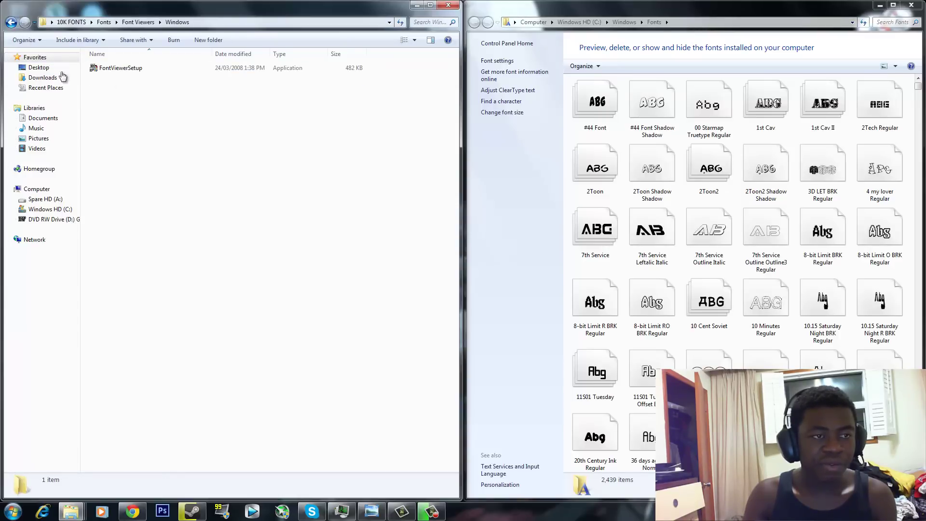
left_click(10, 22)
left_click(11, 22)
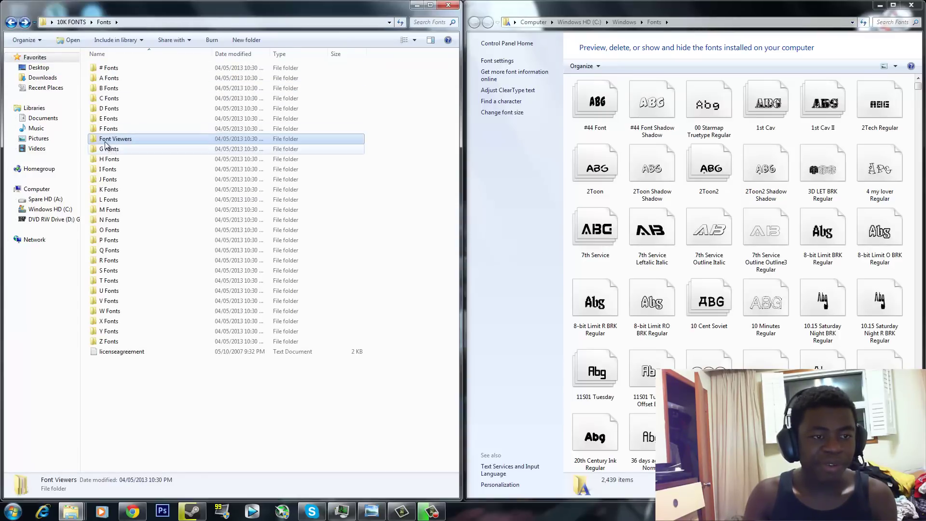
left_click(120, 149)
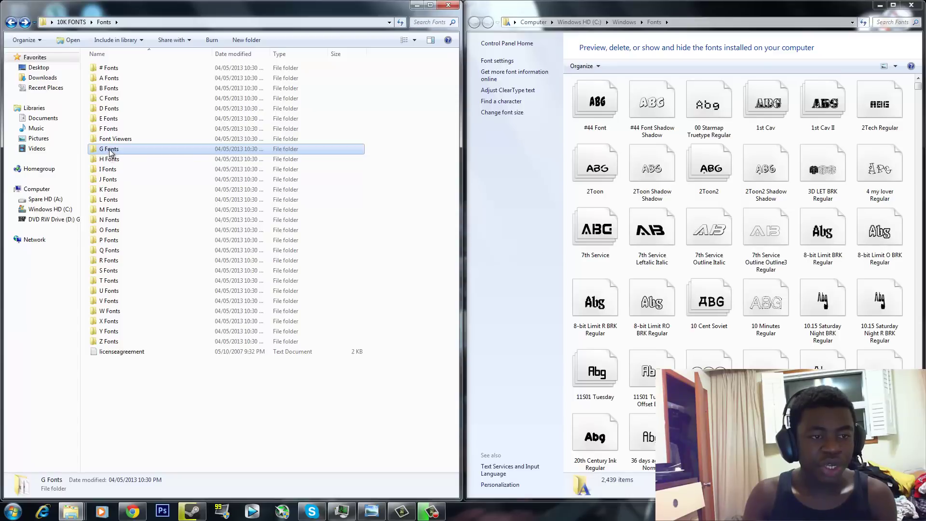
Minimize both 10K FONTS windows and the Windows Fonts window.
left_click(415, 5)
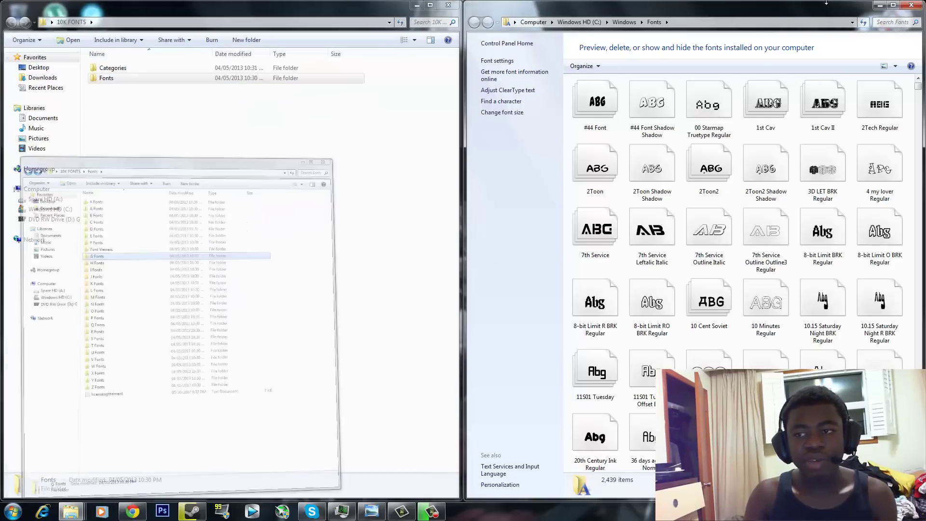
left_click(880, 5)
left_click(417, 5)
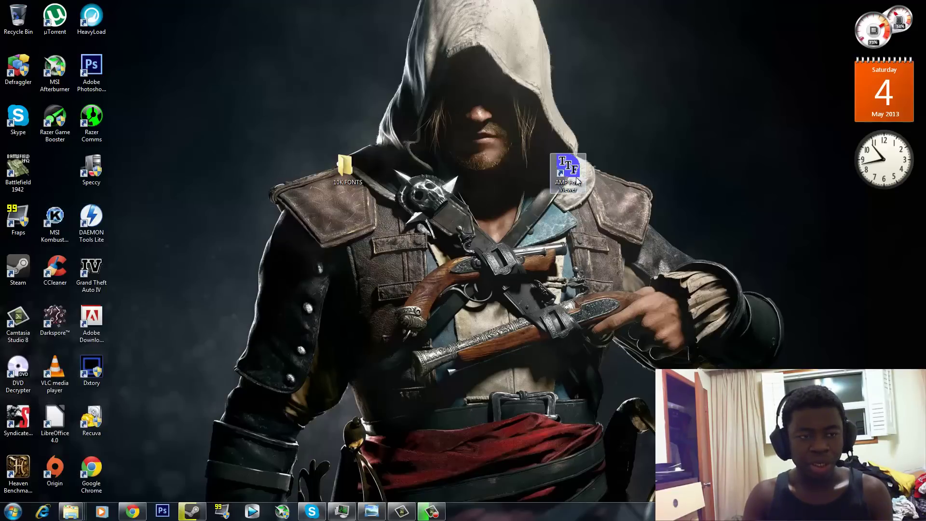
Move the AMP Font Viewer shortcut below Razer Game Booster and 10K FONTS to the desktop top.
left_click_drag(553, 186, 50, 185)
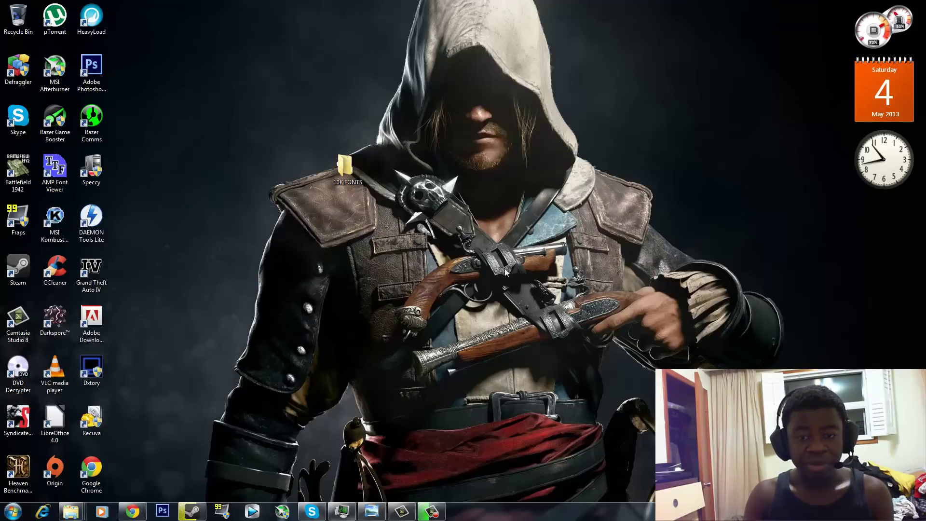
left_click_drag(344, 173, 335, 159)
left_click_drag(184, 43, 164, 44)
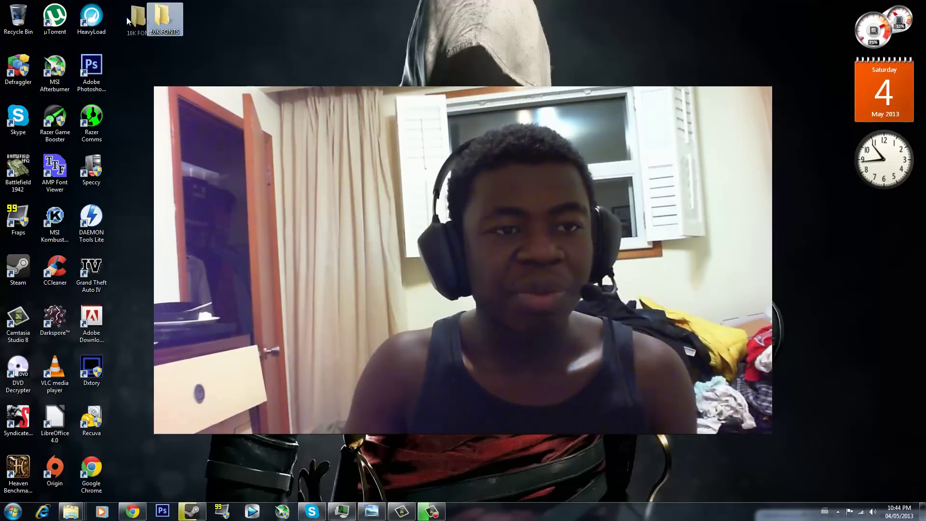
Place the 10K FONTS folder right beside HeavyLoad and deselect the icons.
left_click_drag(149, 17, 111, 17)
left_click(266, 35)
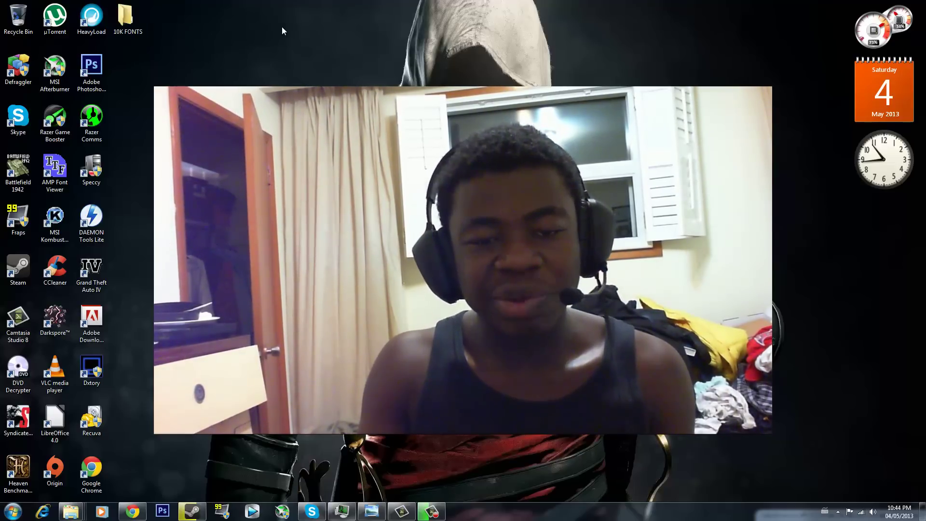